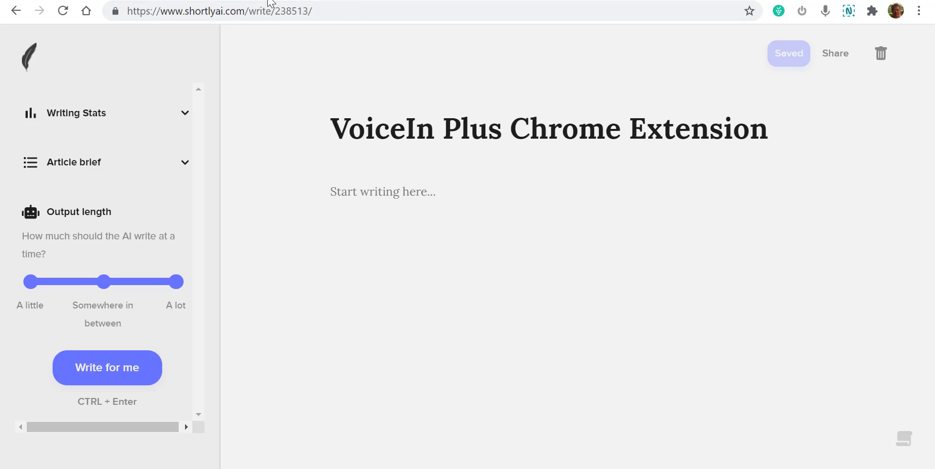
# - Check the Facebook, Conversion.ai and Gmail tabs, then dictate the greeting paragraph into Shortly AI
pyautogui.click(268, 1)
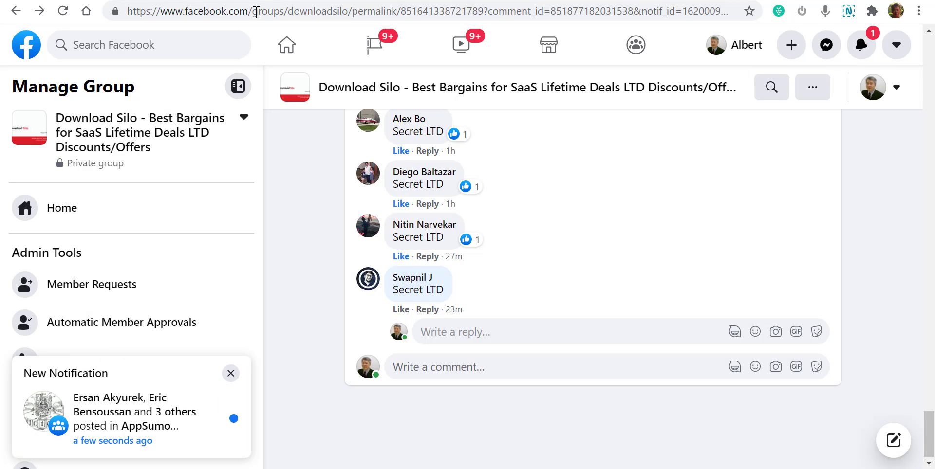
pyautogui.click(407, 1)
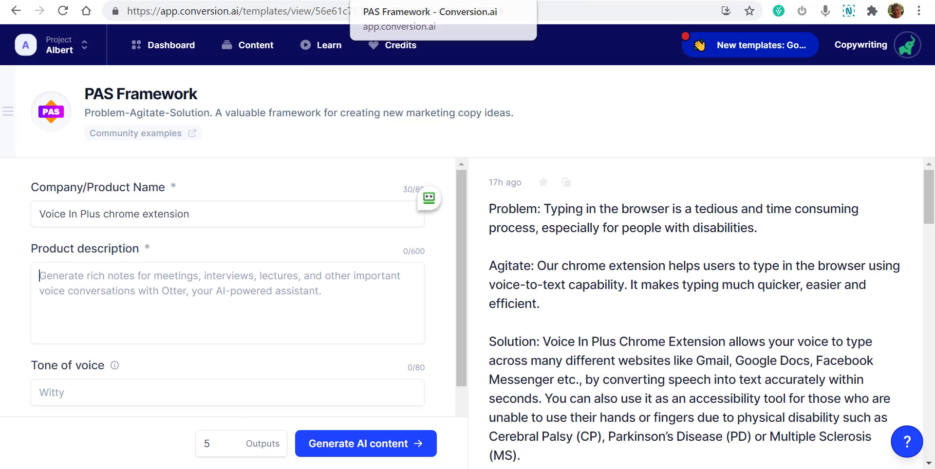
pyautogui.click(605, 2)
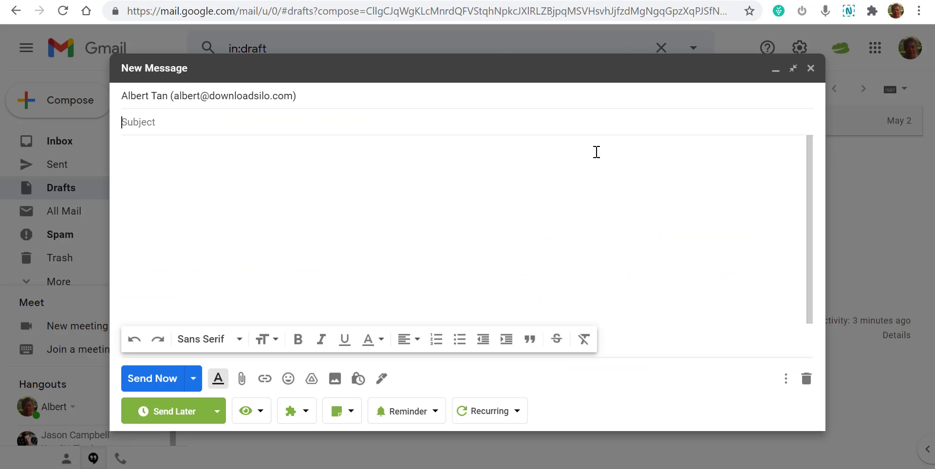
pyautogui.click(111, 2)
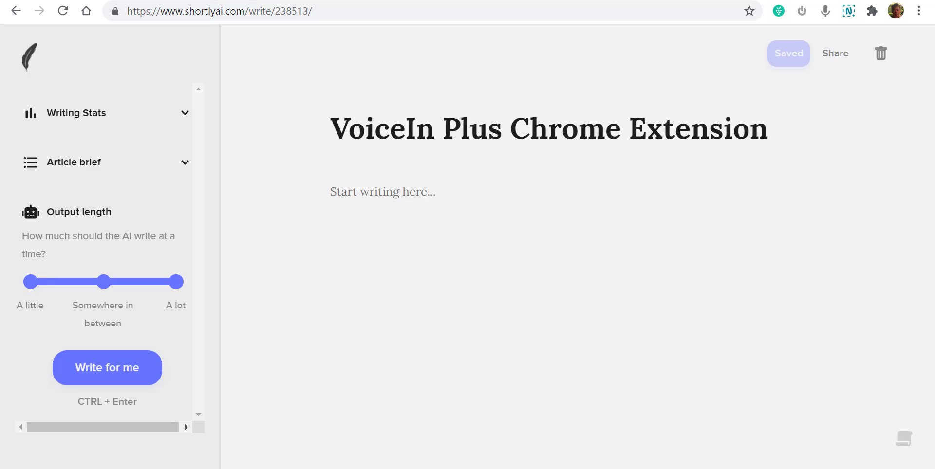
pyautogui.click(826, 12)
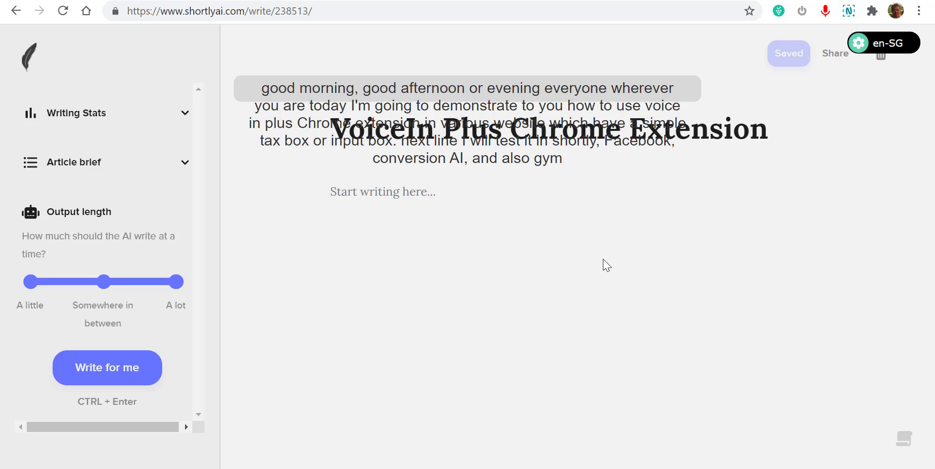
pyautogui.click(825, 11)
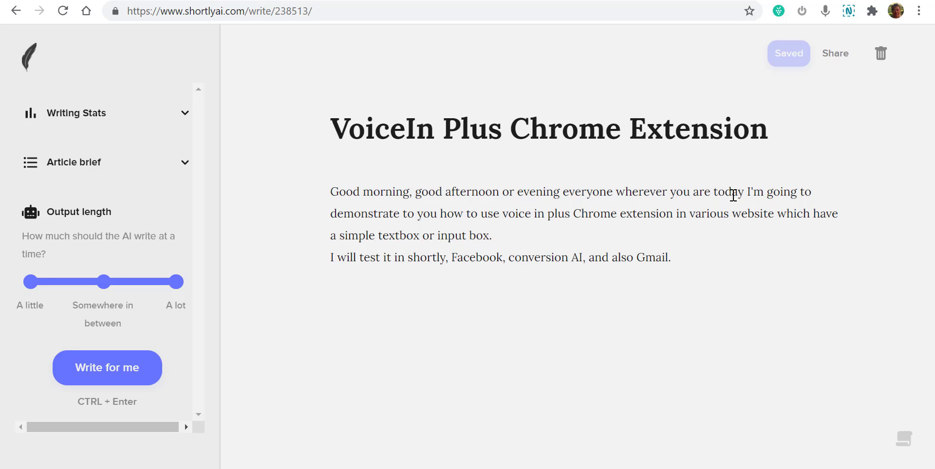
# - End 'wherever you are' with a period and start 'today I'm going…' on a new line
pyautogui.click(711, 192)
pyautogui.write(',')
pyautogui.press('Return')
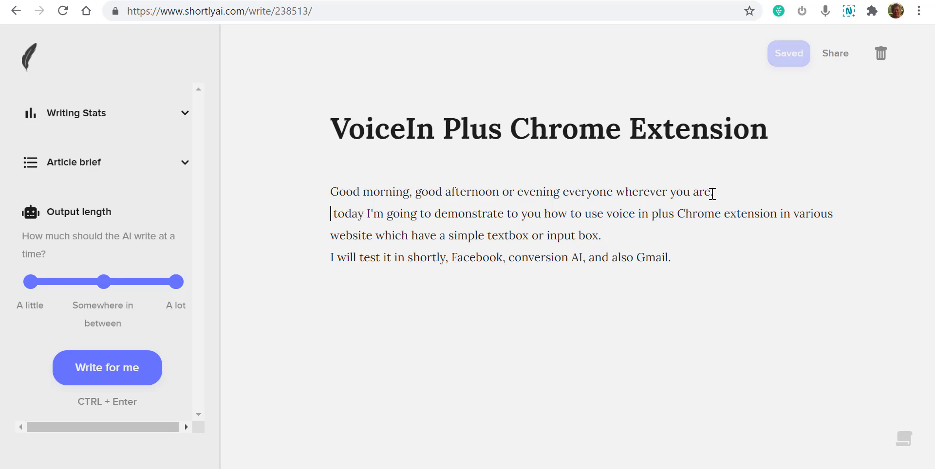
pyautogui.press('Delete')
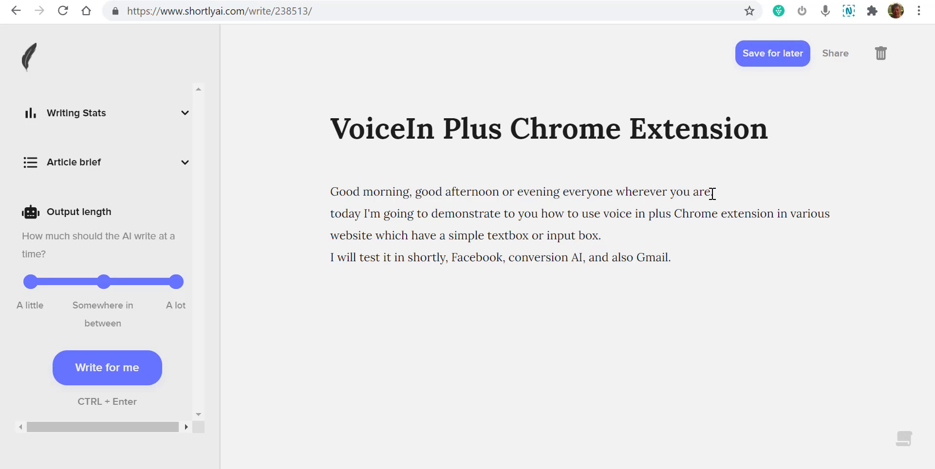
pyautogui.write('.')
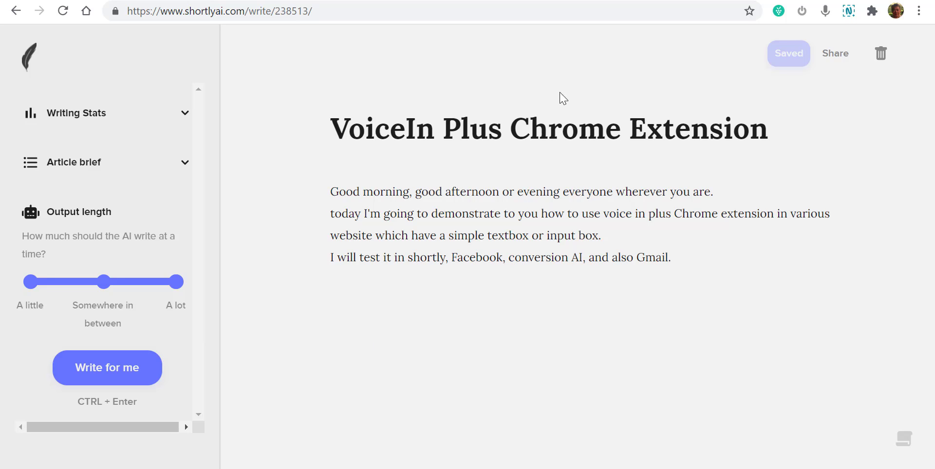
# - Go to the Download Silo group's home feed on Facebook
pyautogui.click(286, 1)
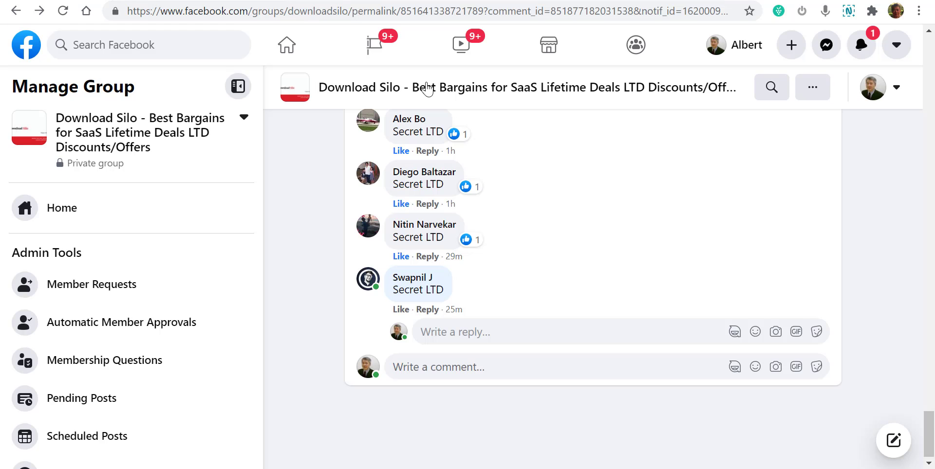
pyautogui.scroll(6, 595, 307)
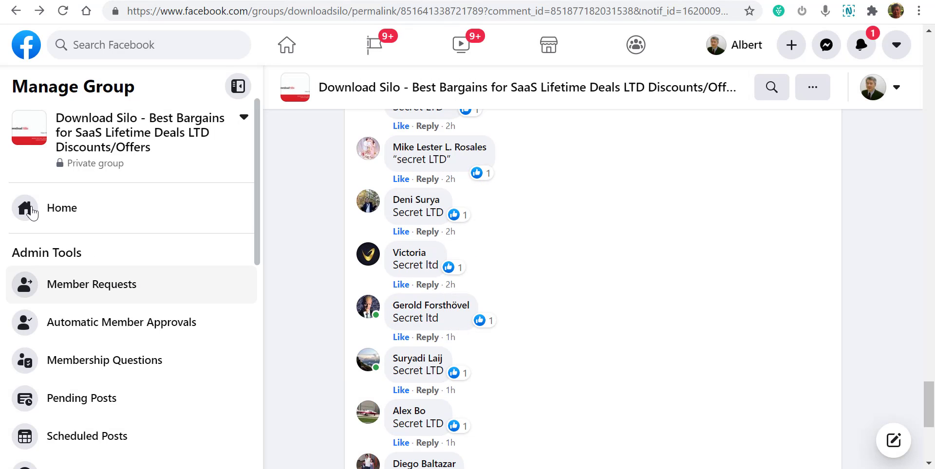
pyautogui.click(52, 208)
pyautogui.scroll(15, 574, 274)
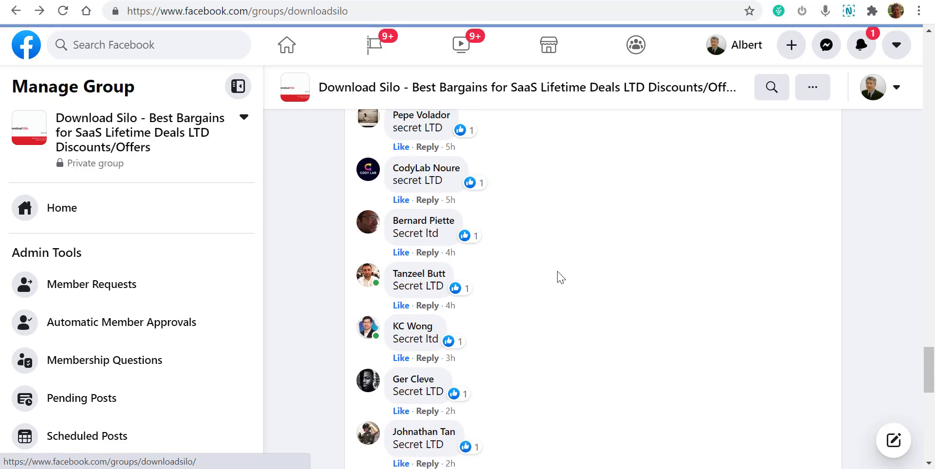
pyautogui.scroll(20, 573, 272)
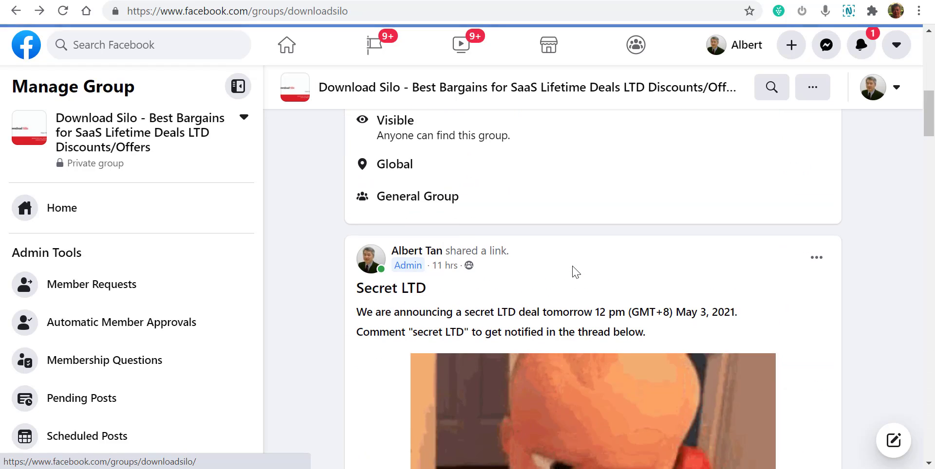
pyautogui.scroll(-20, 572, 260)
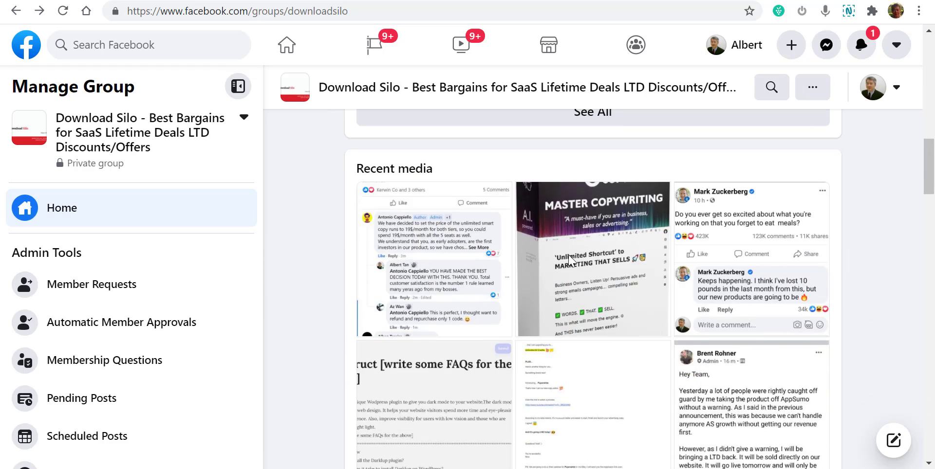
pyautogui.scroll(8, 569, 262)
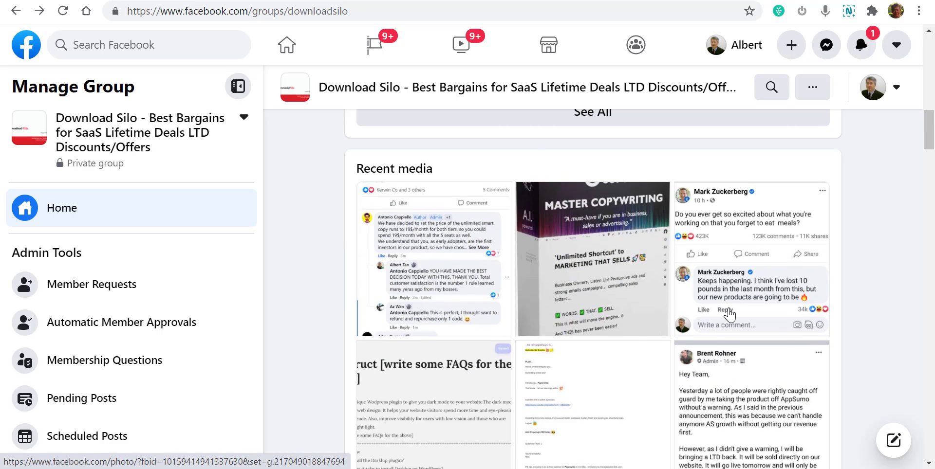
# - Open the Create Post dialog from the group's 'What's on your mind' box
pyautogui.rightClick(785, 315)
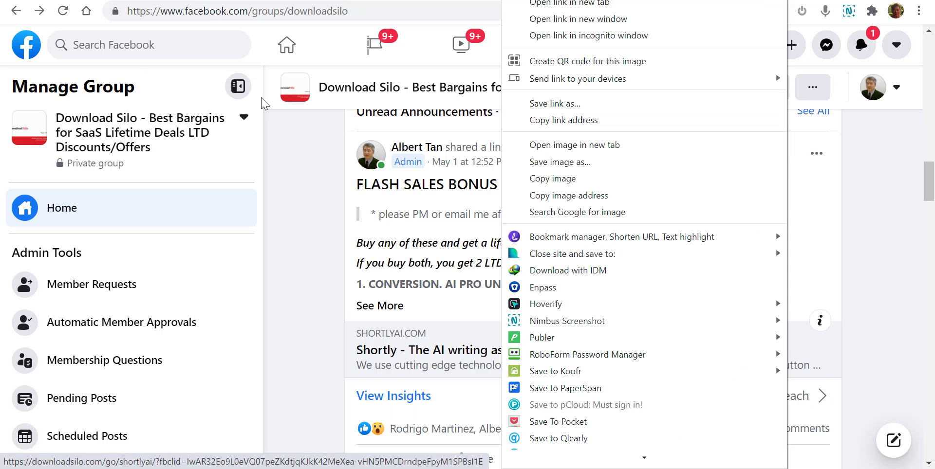
pyautogui.click(284, 235)
pyautogui.scroll(-1, 390, 278)
pyautogui.scroll(-15, 389, 277)
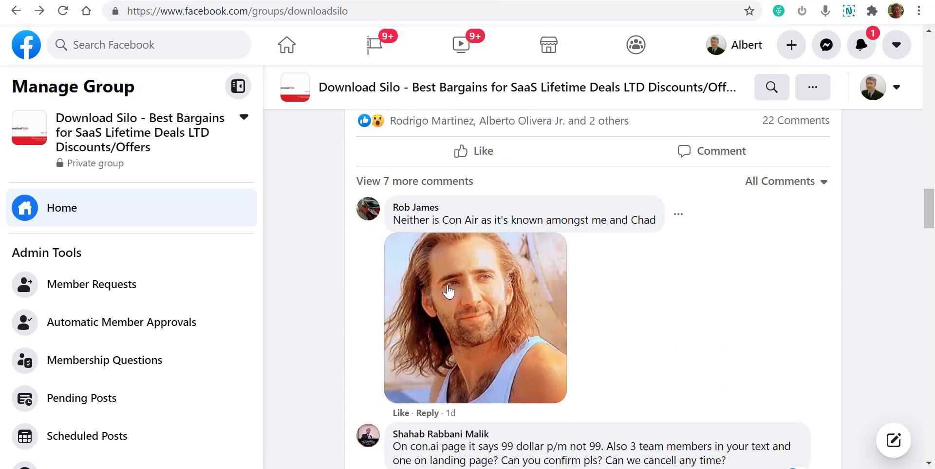
pyautogui.scroll(15, 448, 287)
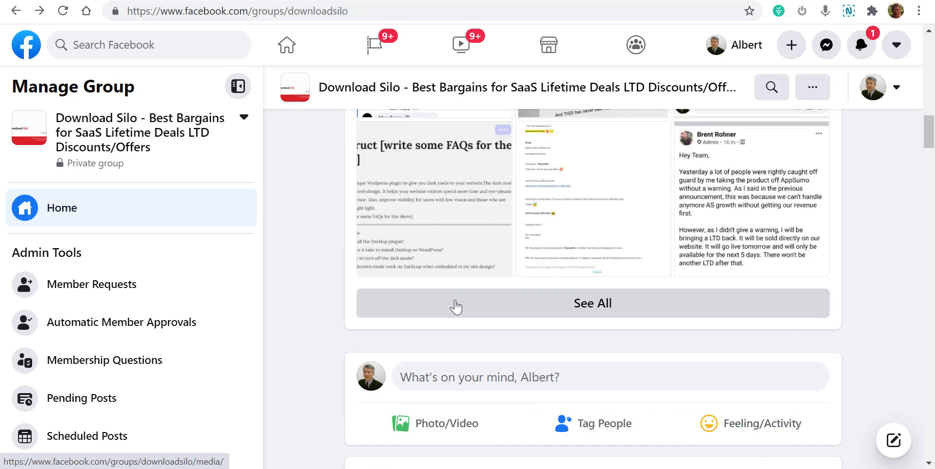
pyautogui.click(460, 240)
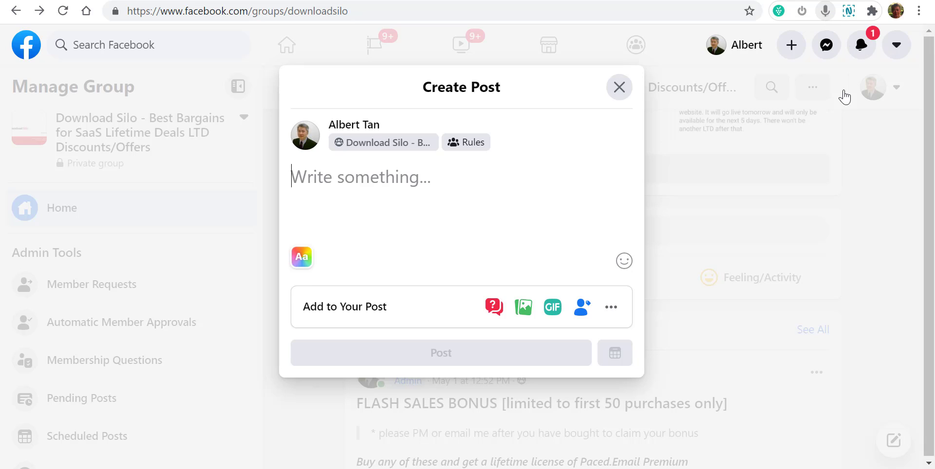
# - Dictate the special deal plus Chrome extension announcement and delete the leading 'OK let's start'
pyautogui.click(823, 13)
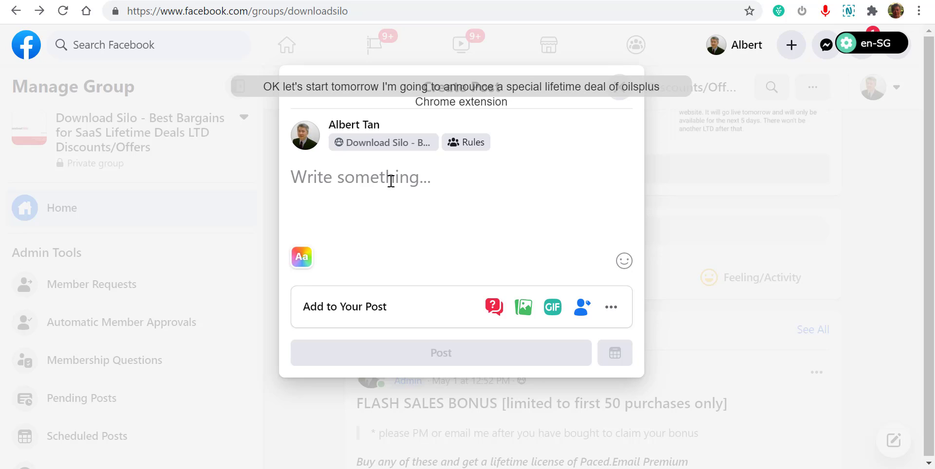
pyautogui.click(826, 14)
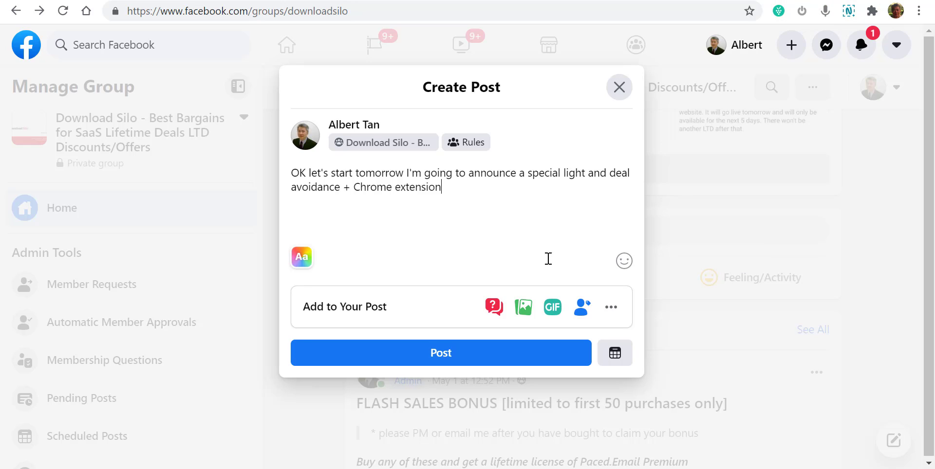
pyautogui.click(356, 173)
pyautogui.press('BackSpace')
pyautogui.press('BackSpace')
pyautogui.press('BackSpace')
pyautogui.press('BackSpace')
pyautogui.press('BackSpace')
pyautogui.press('BackSpace')
pyautogui.press('BackSpace')
pyautogui.press('BackSpace')
pyautogui.press('BackSpace')
pyautogui.press('BackSpace')
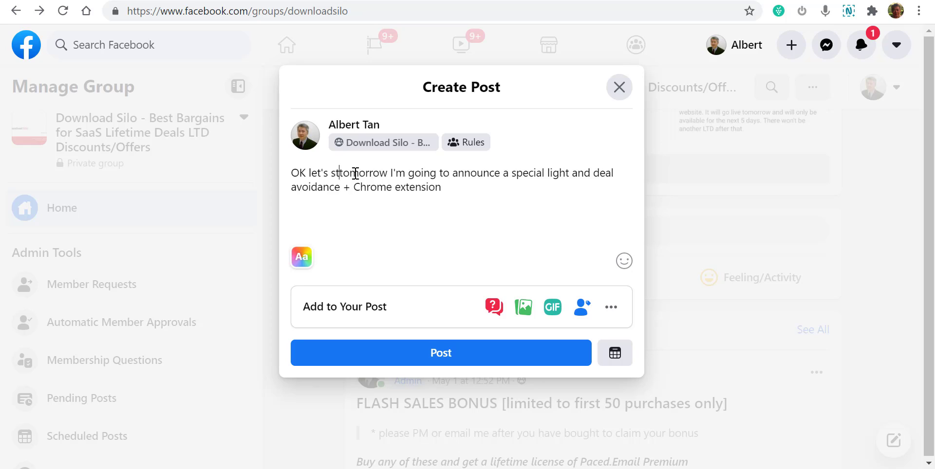
pyautogui.press('BackSpace')
pyautogui.press('BackSpace')
pyautogui.press('BackSpace')
pyautogui.press('BackSpace')
pyautogui.press('BackSpace')
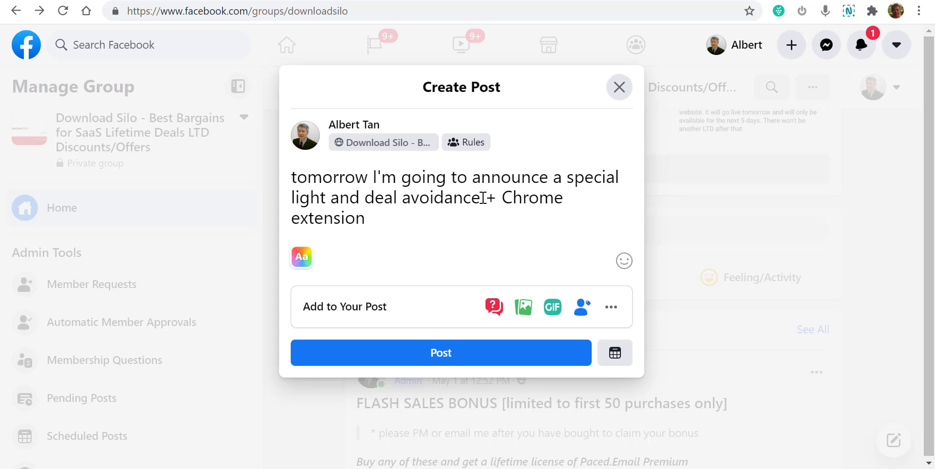
# - Replace the misheard 'light and deal avoidance' with 'lifetime deal' in the post
pyautogui.moveTo(481, 197); pyautogui.dragTo(301, 199)
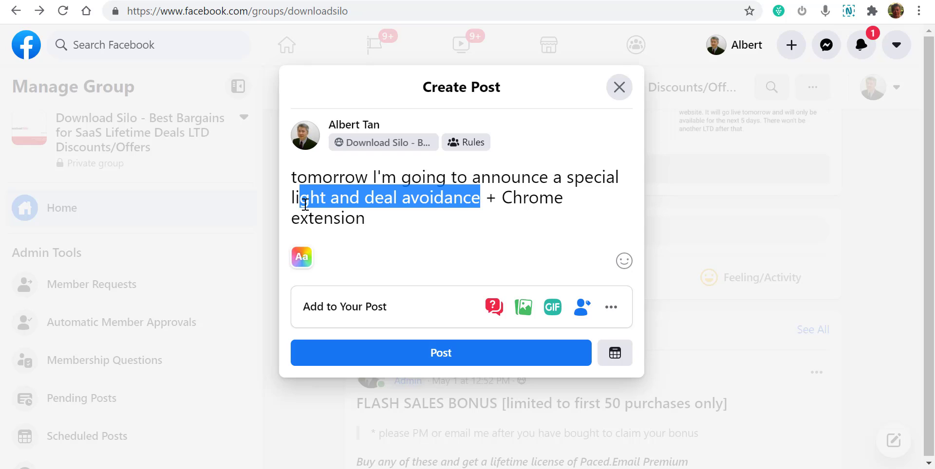
pyautogui.write('fetime deal')
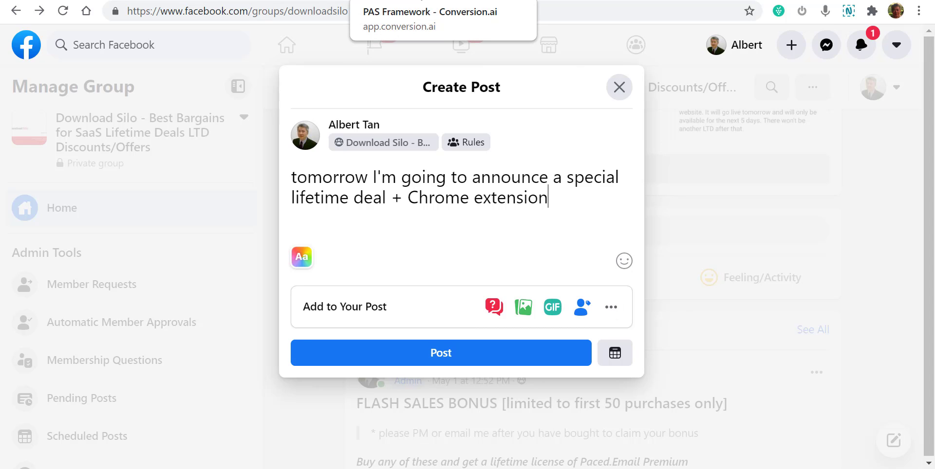
# - Switch to the Conversion.ai PAS Framework template showing the empty Product description box
pyautogui.click(421, 0)
pyautogui.scroll(-3, 372, 219)
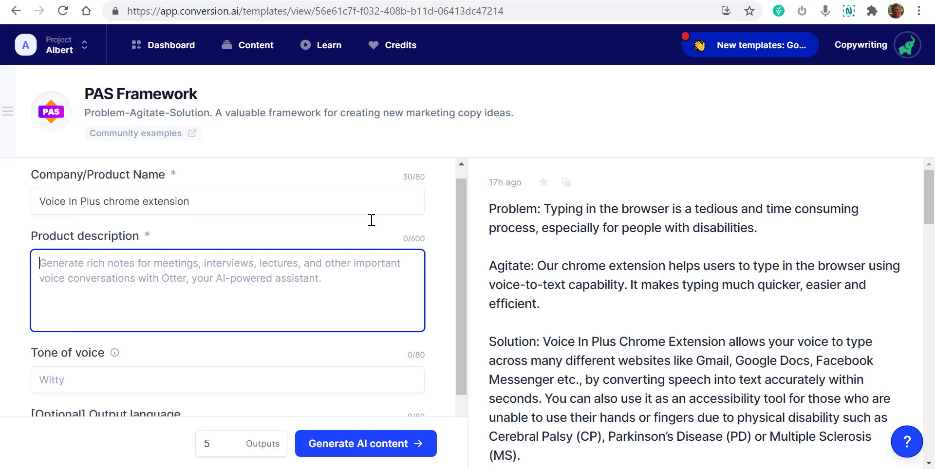
pyautogui.scroll(2, 372, 221)
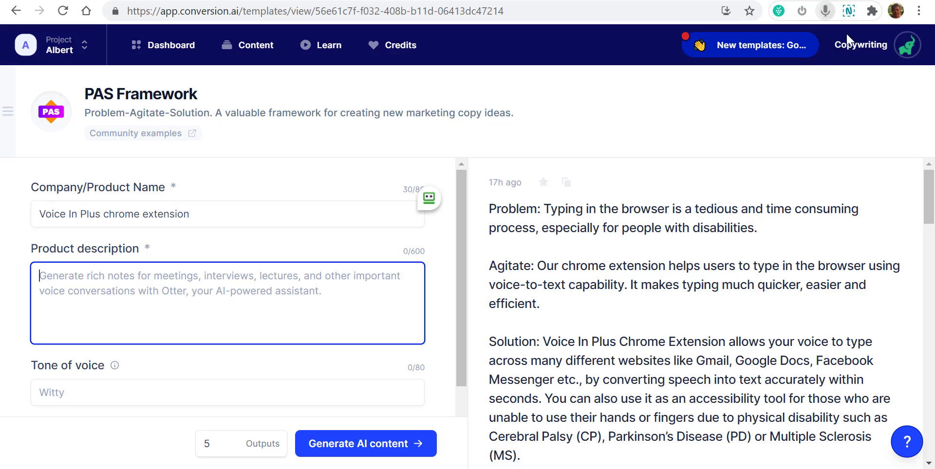
# - Dictate the product description and correct 'chess' to 'chats'
pyautogui.click(824, 12)
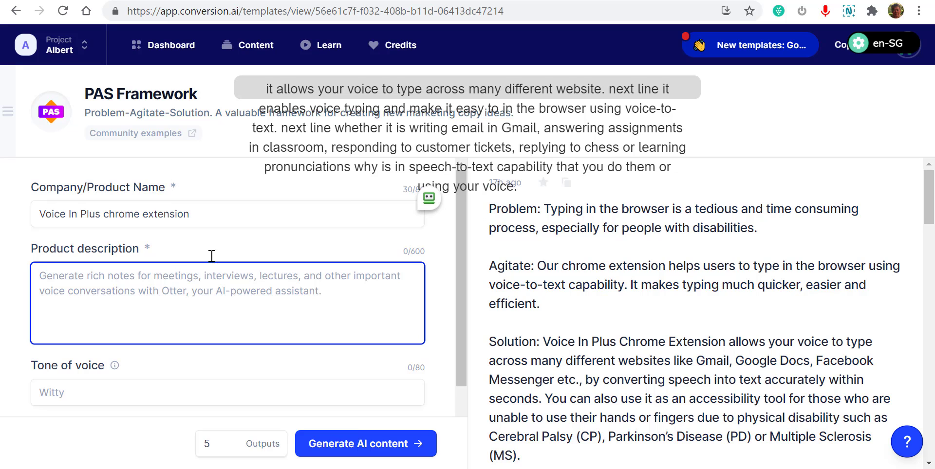
pyautogui.click(823, 15)
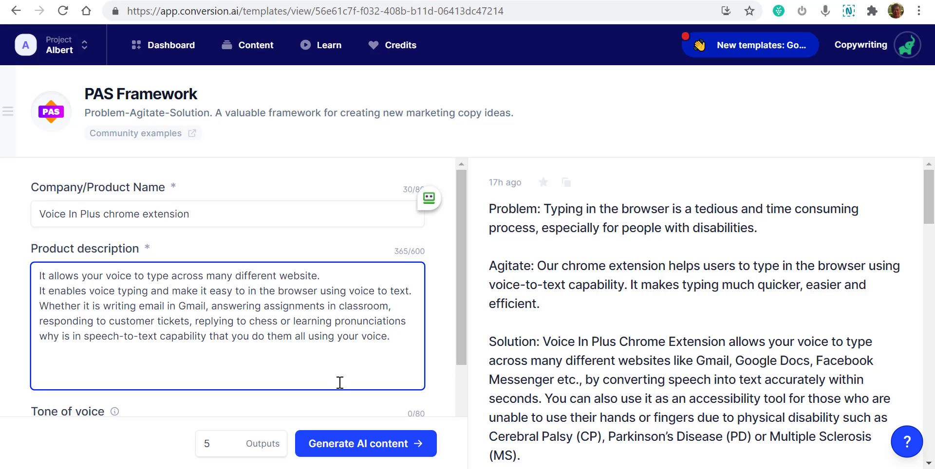
pyautogui.click(276, 319)
pyautogui.press('BackSpace')
pyautogui.press('BackSpace')
pyautogui.press('BackSpace')
pyautogui.write('ats')
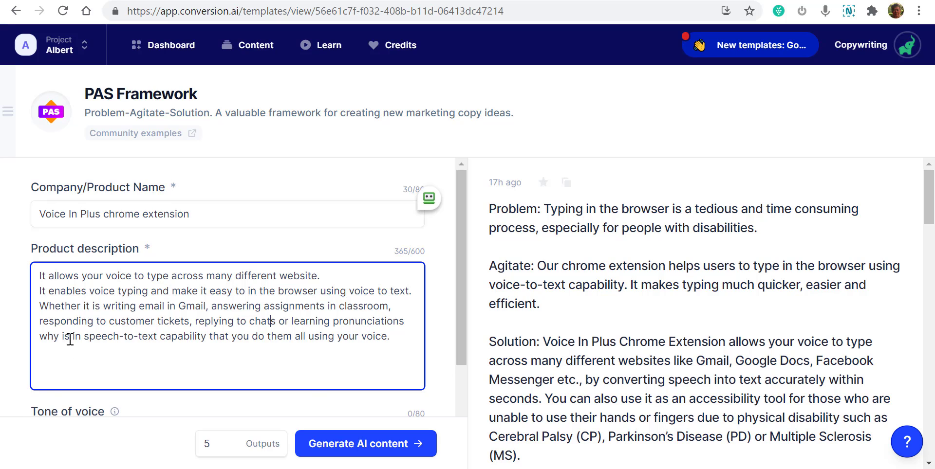
# - Replace 'why is' with 'Voice In' and insert 'lets' before 'you'
pyautogui.moveTo(70, 340); pyautogui.dragTo(40, 340)
pyautogui.write('Voice In')
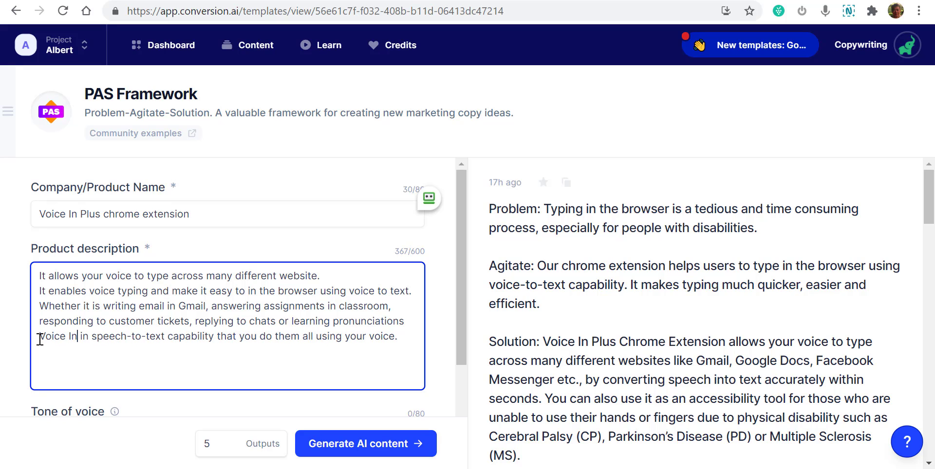
pyautogui.click(242, 336)
pyautogui.write('lets')
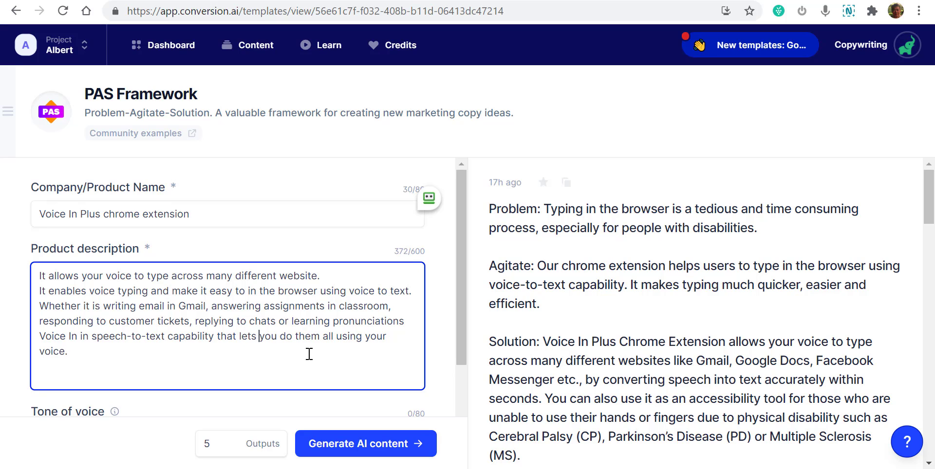
pyautogui.click(94, 349)
pyautogui.scroll(-2, 351, 360)
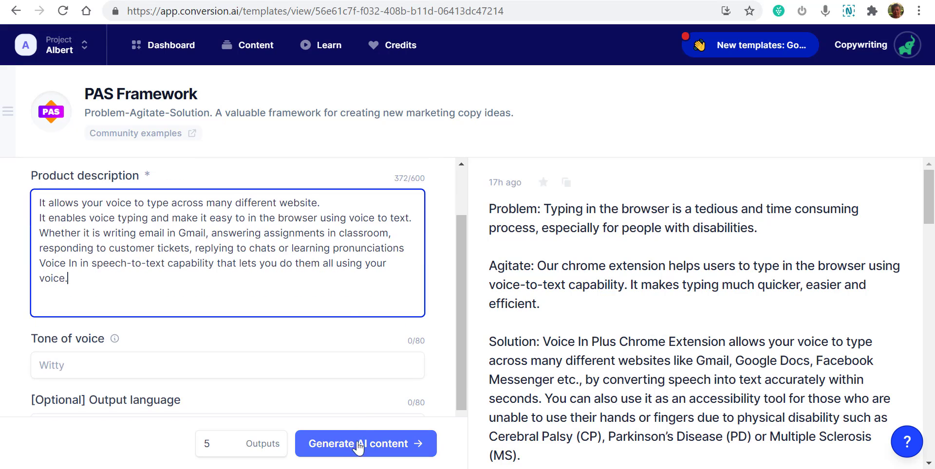
pyautogui.scroll(3, 324, 290)
pyautogui.scroll(-3, 368, 271)
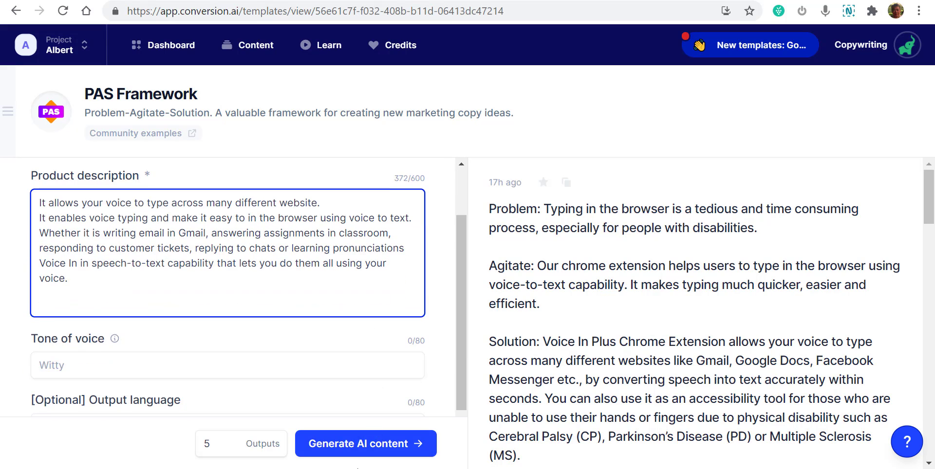
# - Generate new Problem-Agitate-Solution copy and review the output cards
pyautogui.click(365, 455)
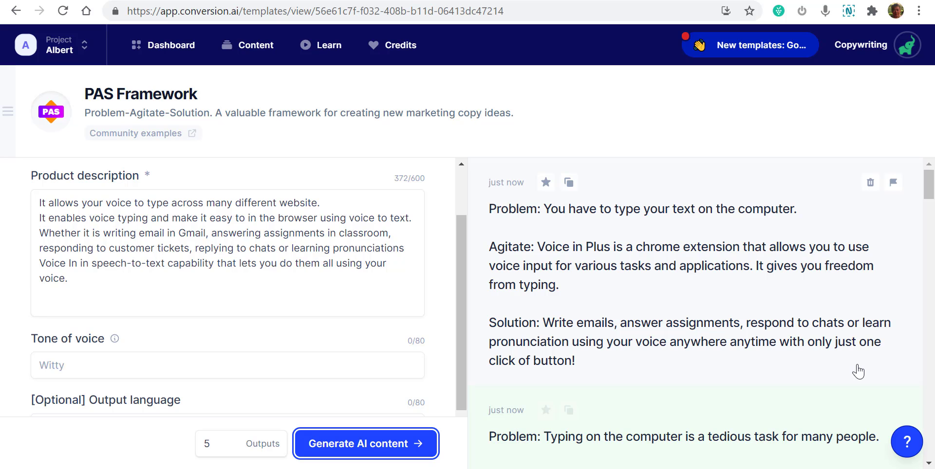
pyautogui.scroll(-3, 810, 373)
pyautogui.scroll(-4, 810, 374)
pyautogui.scroll(2, 810, 374)
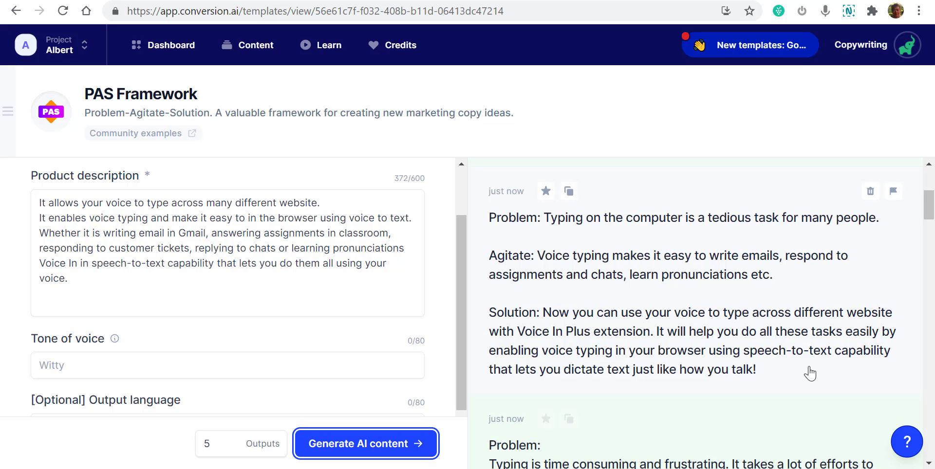
pyautogui.scroll(-3, 810, 374)
pyautogui.scroll(-2, 810, 374)
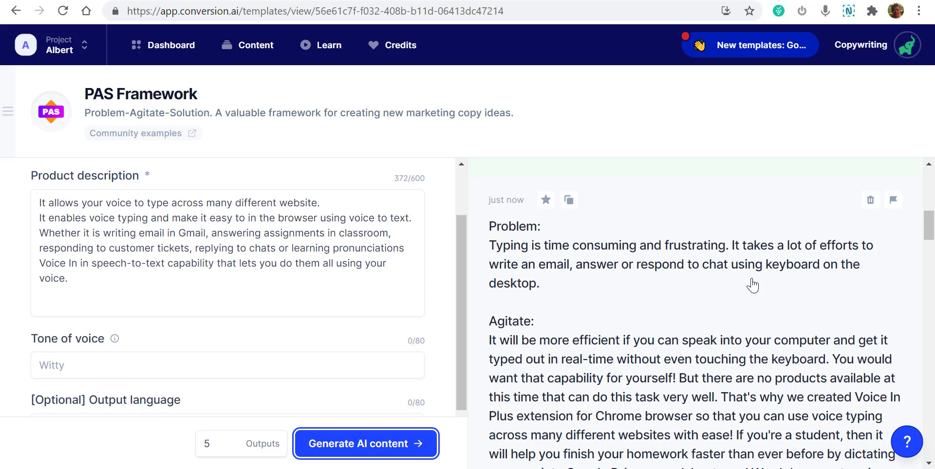
pyautogui.scroll(-4, 641, 299)
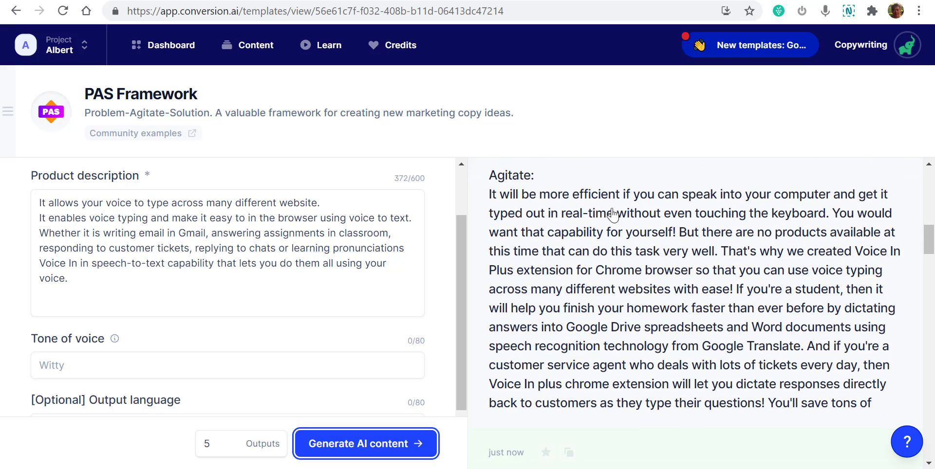
pyautogui.scroll(-3, 660, 297)
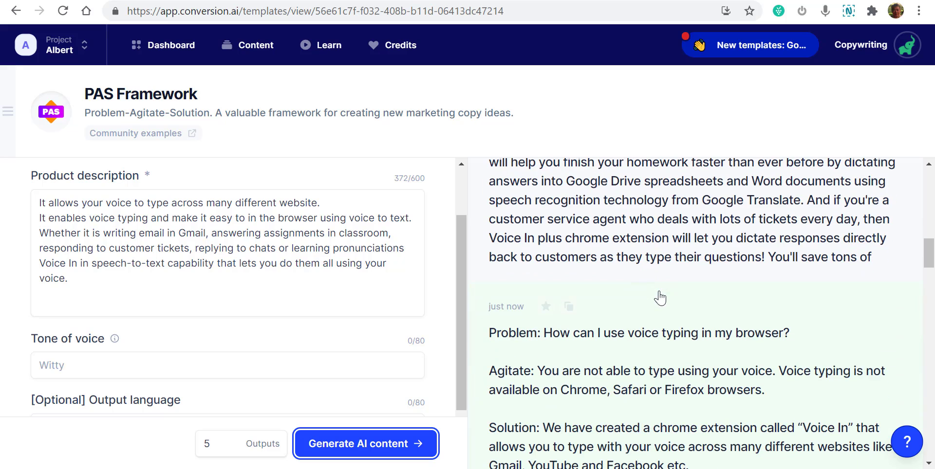
pyautogui.scroll(3, 661, 298)
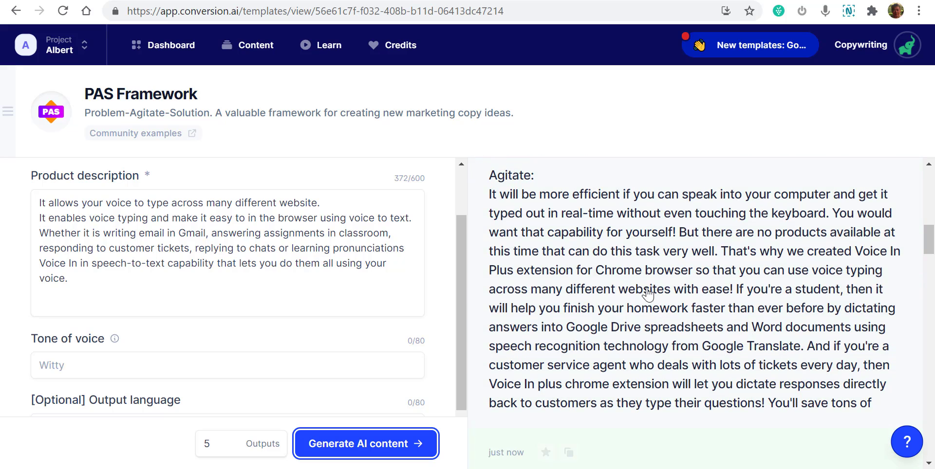
pyautogui.scroll(-6, 672, 268)
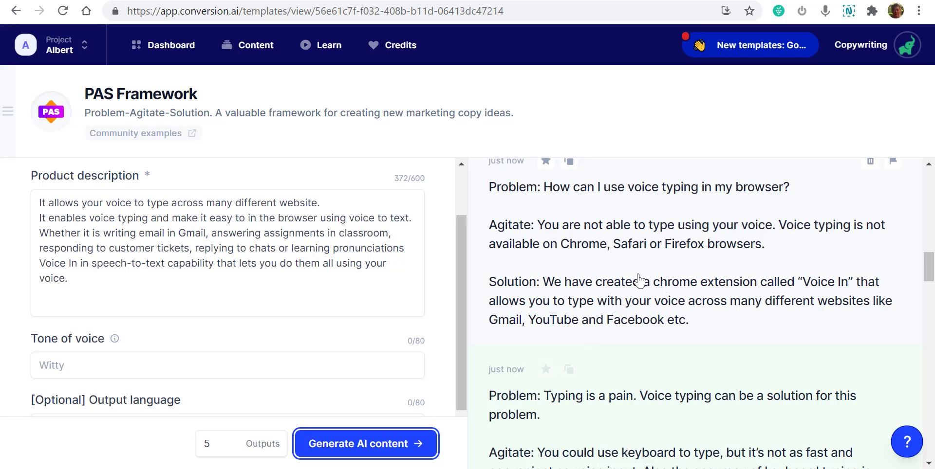
pyautogui.scroll(-2, 640, 281)
pyautogui.scroll(-2, 640, 282)
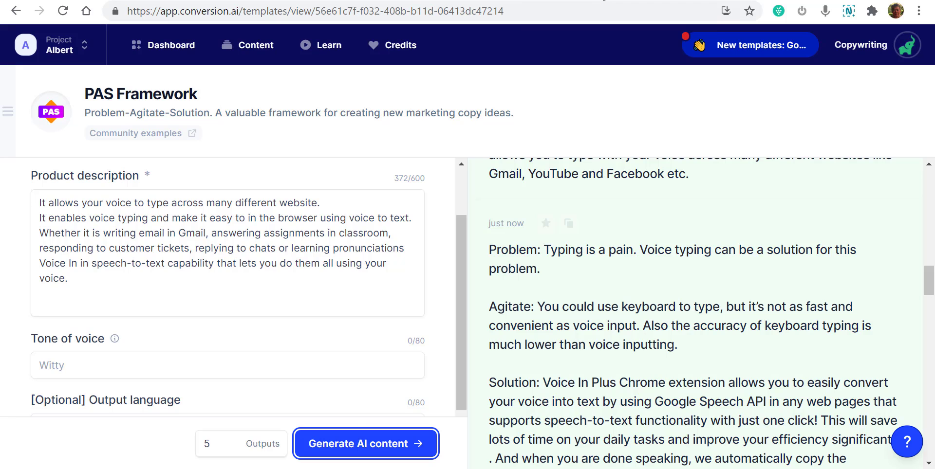
pyautogui.click(604, 1)
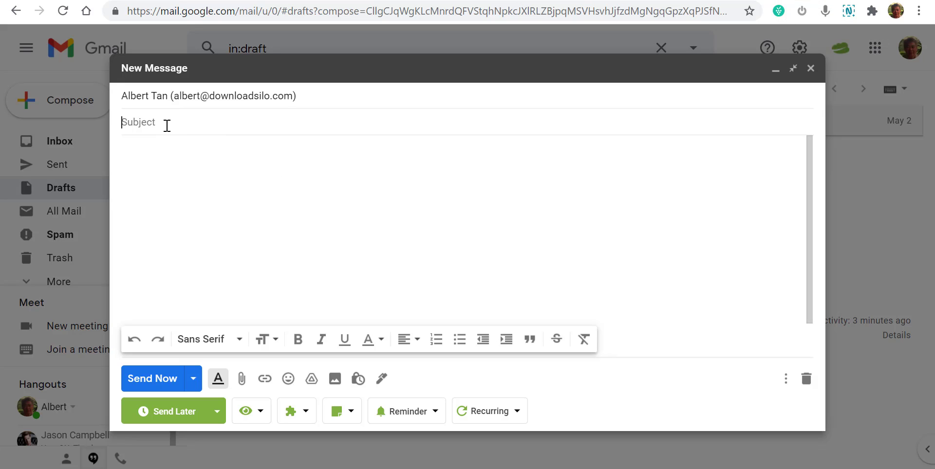
# - Dictate the subject 'Testing voice employed Chrome extension in Gmail' and begin the message body
pyautogui.click(426, 125)
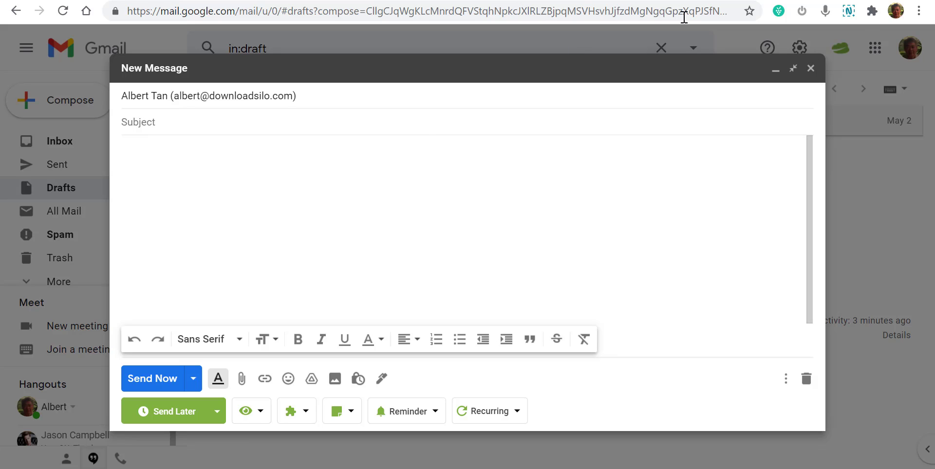
pyautogui.click(827, 13)
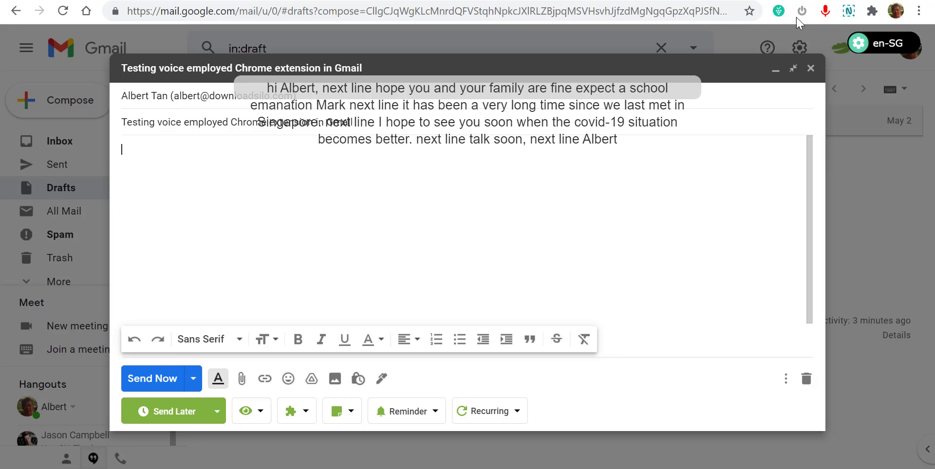
# - Insert the dictated letter, trim the garbled words after 'fine', and fix the signature name
pyautogui.click(824, 14)
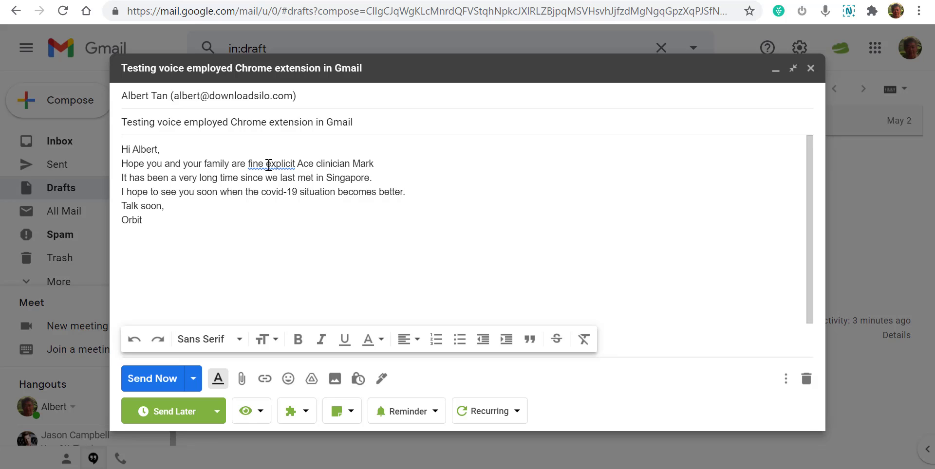
pyautogui.click(267, 164)
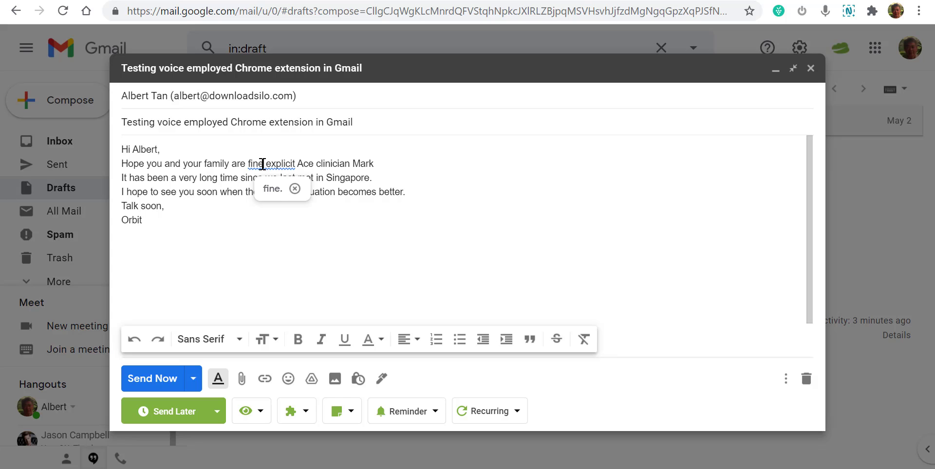
pyautogui.write('.')
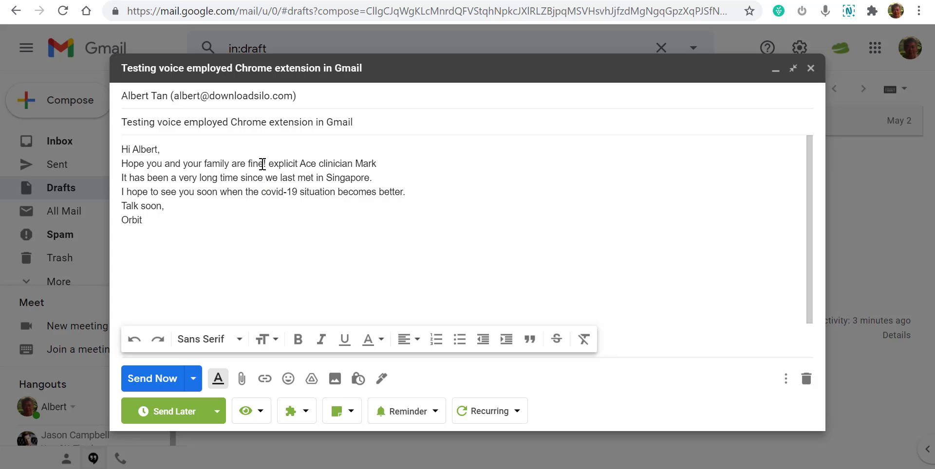
pyautogui.press('Delete')
pyautogui.press('Delete')
pyautogui.press('Delete')
pyautogui.press('Delete')
pyautogui.press('Delete')
pyautogui.press('Delete')
pyautogui.press('Delete')
pyautogui.press('Delete')
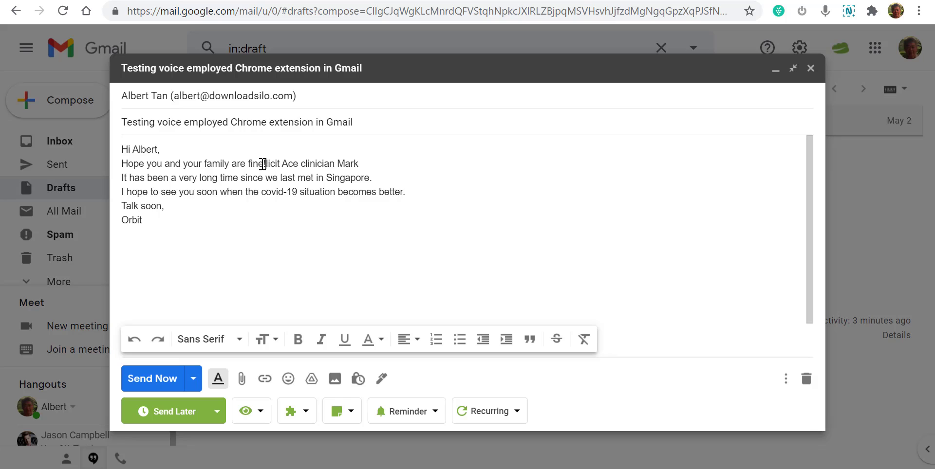
pyautogui.press('Delete')
pyautogui.press('Delete')
pyautogui.press('Delete')
pyautogui.press('Delete')
pyautogui.press('Delete')
pyautogui.press('Delete')
pyautogui.press('Delete')
pyautogui.press('Delete')
pyautogui.press('Delete')
pyautogui.press('Delete')
pyautogui.press('Delete')
pyautogui.press('Delete')
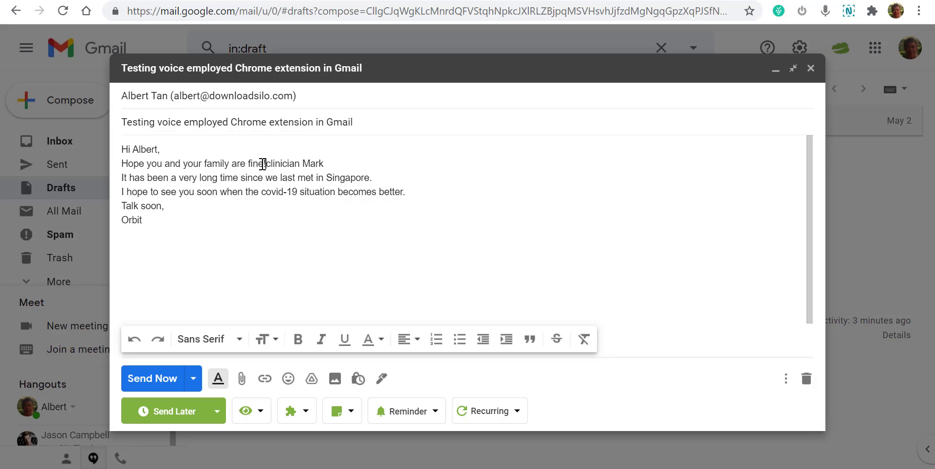
pyautogui.press('Delete')
pyautogui.press('Delete')
pyautogui.press('Delete')
pyautogui.press('Delete')
pyautogui.press('Delete')
pyautogui.press('Delete')
pyautogui.press('Delete')
pyautogui.press('Delete')
pyautogui.press('Delete')
pyautogui.press('Return')
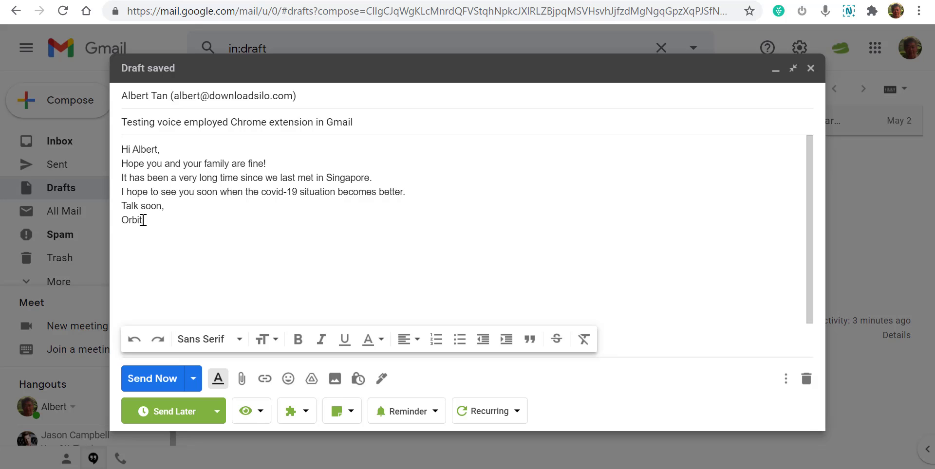
pyautogui.press('BackSpace')
pyautogui.press('BackSpace')
pyautogui.press('BackSpace')
pyautogui.press('BackSpace')
pyautogui.press('BackSpace')
pyautogui.write('Albert')
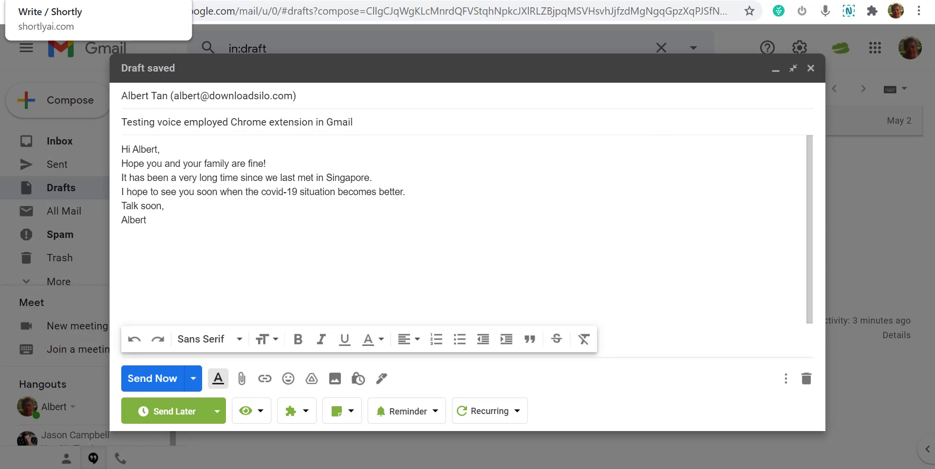
# - Review the ShortlyAI, Facebook and Conversion.ai results, then minimize the 'Testing voice' Gmail draft
pyautogui.click(49, 0)
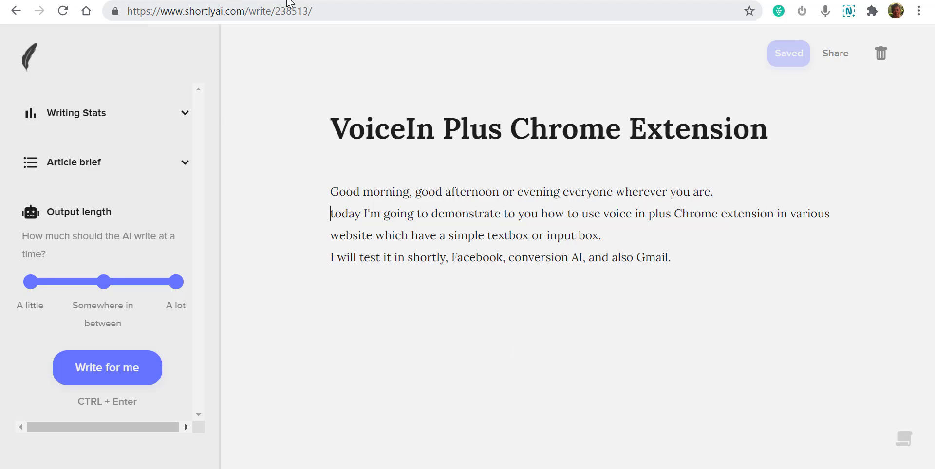
pyautogui.click(292, 1)
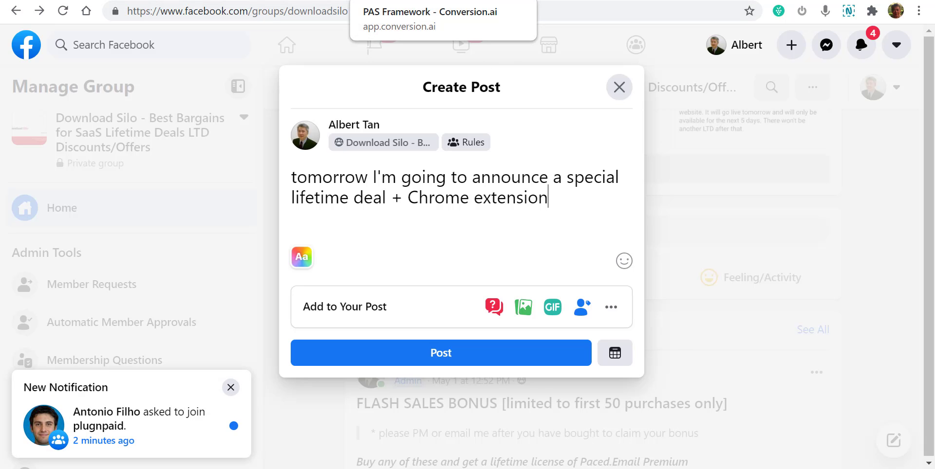
pyautogui.click(426, 2)
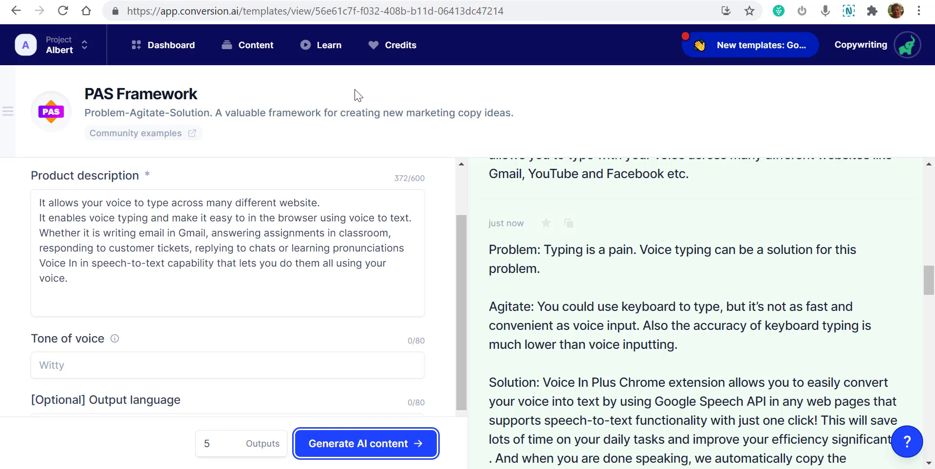
pyautogui.click(620, 1)
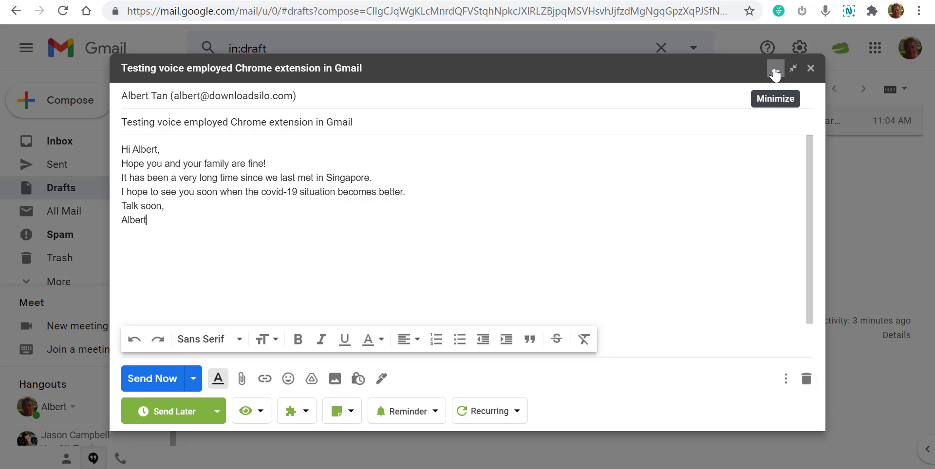
pyautogui.click(775, 73)
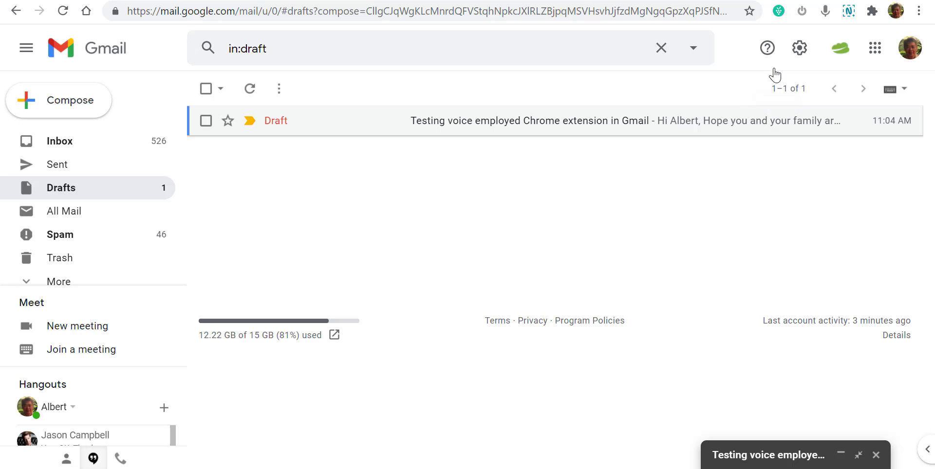